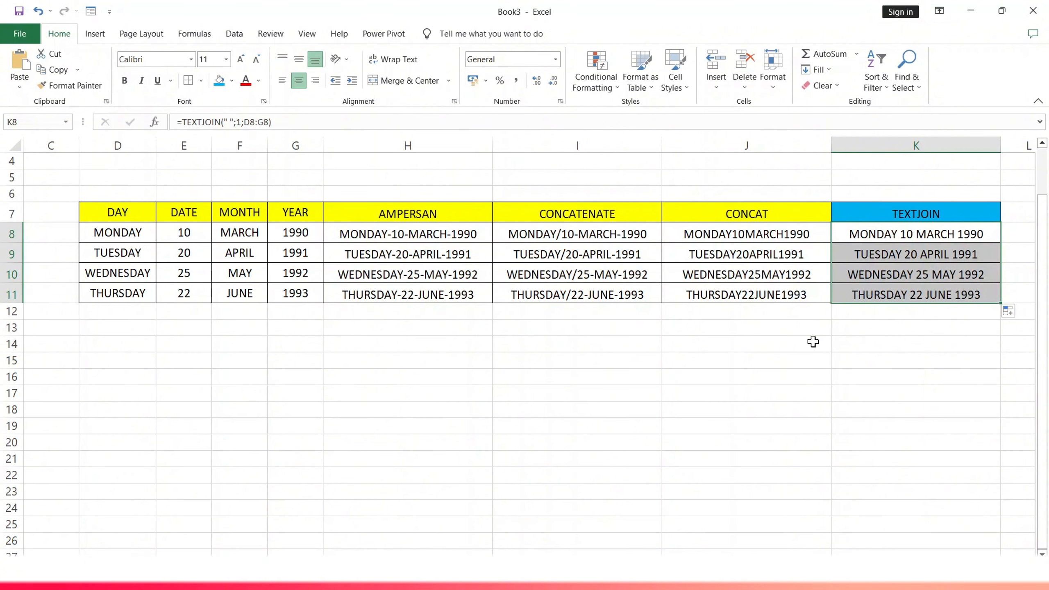
left_click(812, 345)
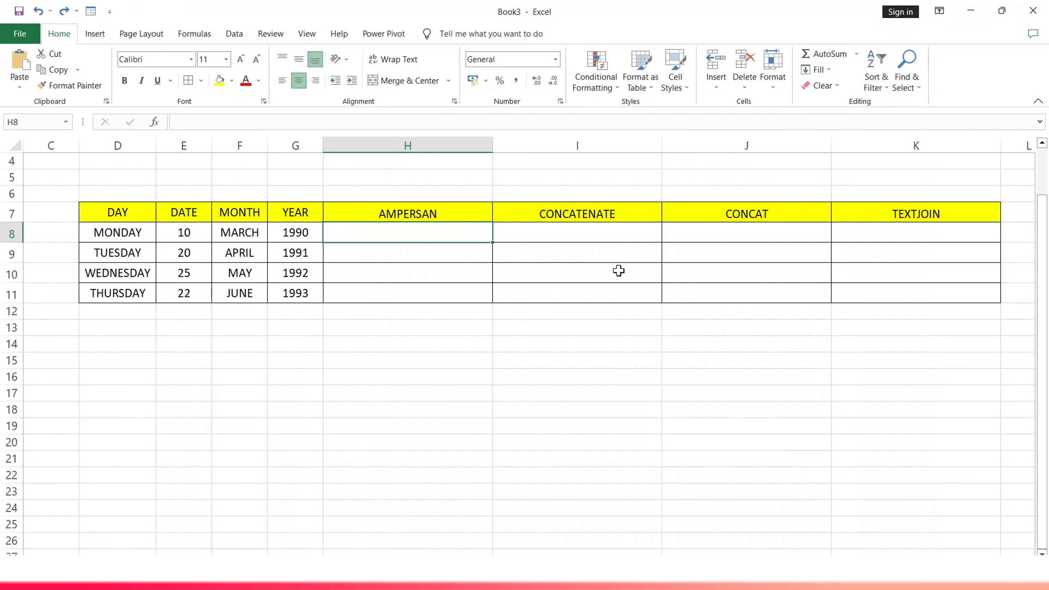
Fill the AMPERSAN header cell H7 with light blue
left_click(439, 214)
left_click(439, 214)
left_click(232, 80)
left_click(281, 183)
left_click(357, 182)
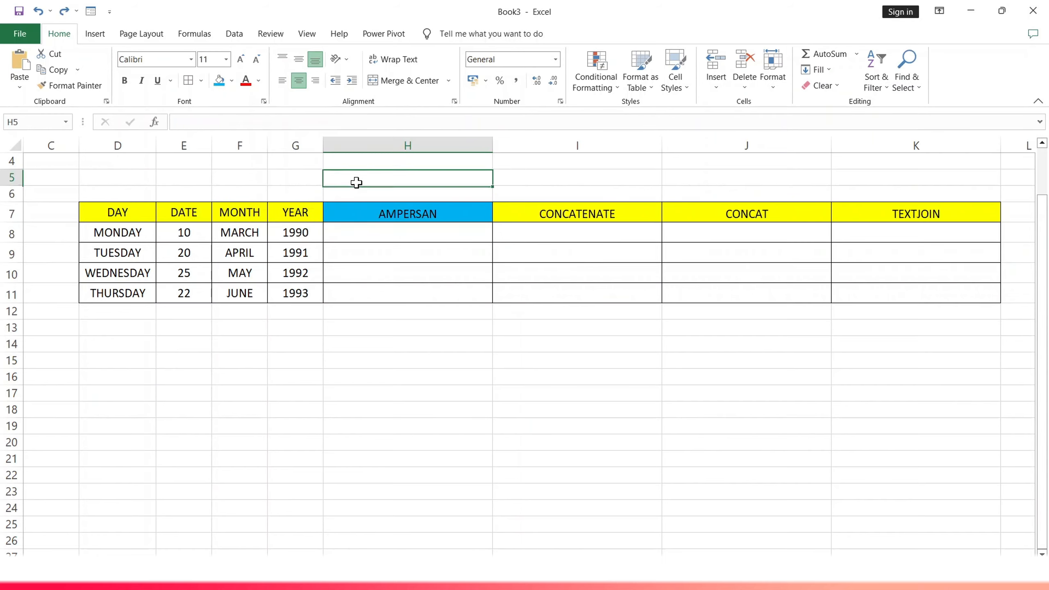
Begin a formula in H8 that joins D8 and E8 with ampersands and a "-" separator
left_click(384, 248)
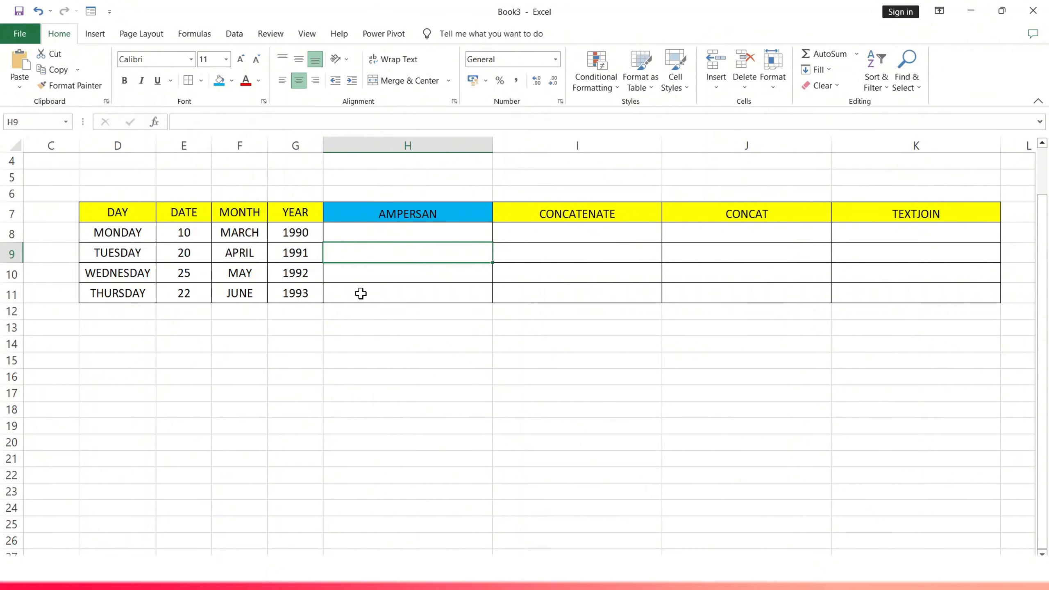
left_click(357, 238)
type("=")
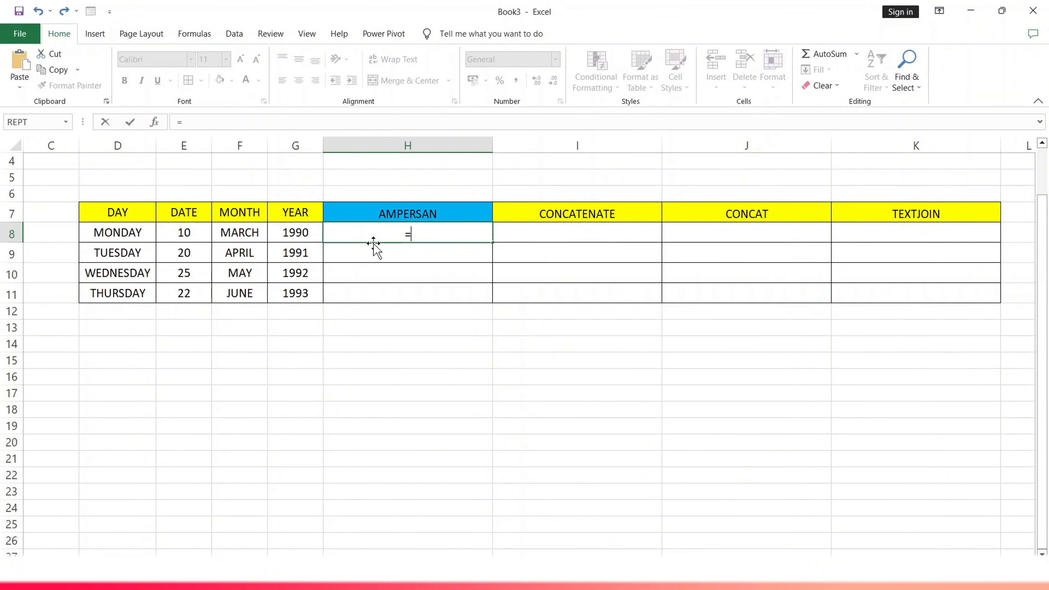
left_click(131, 233)
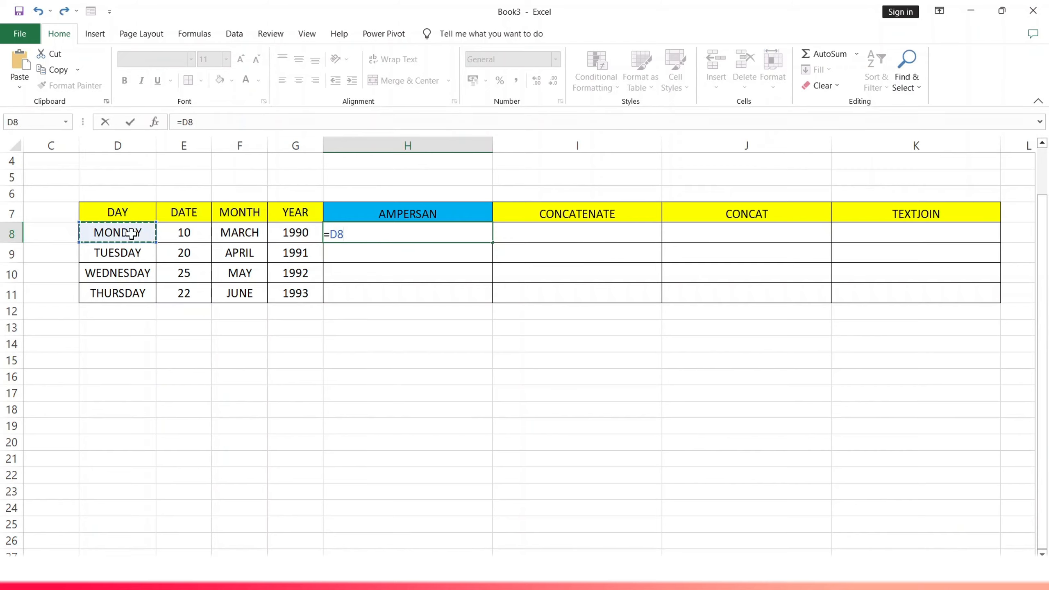
type("&\"-\"&")
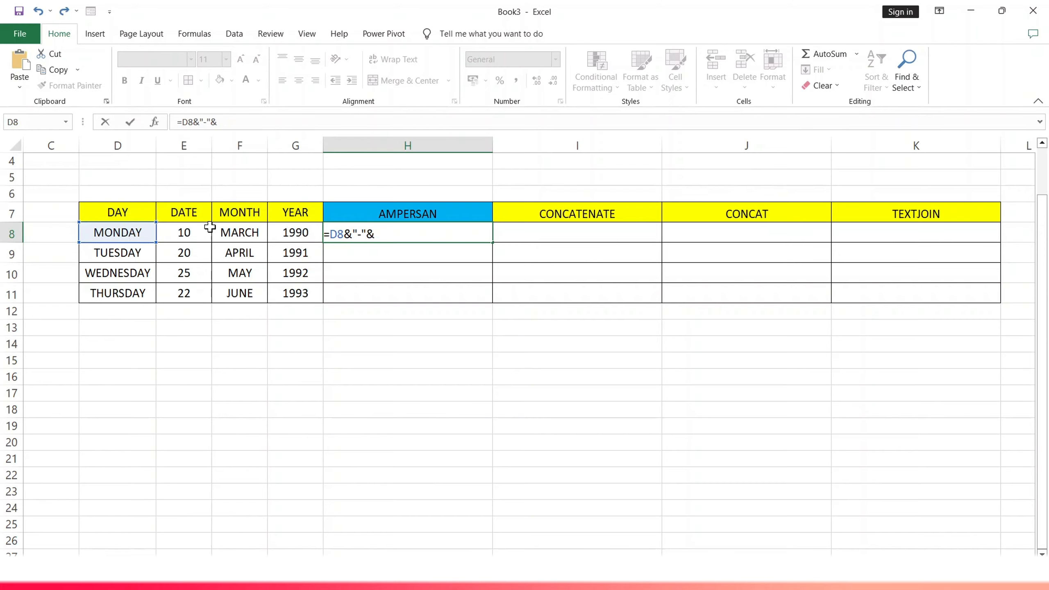
left_click(196, 235)
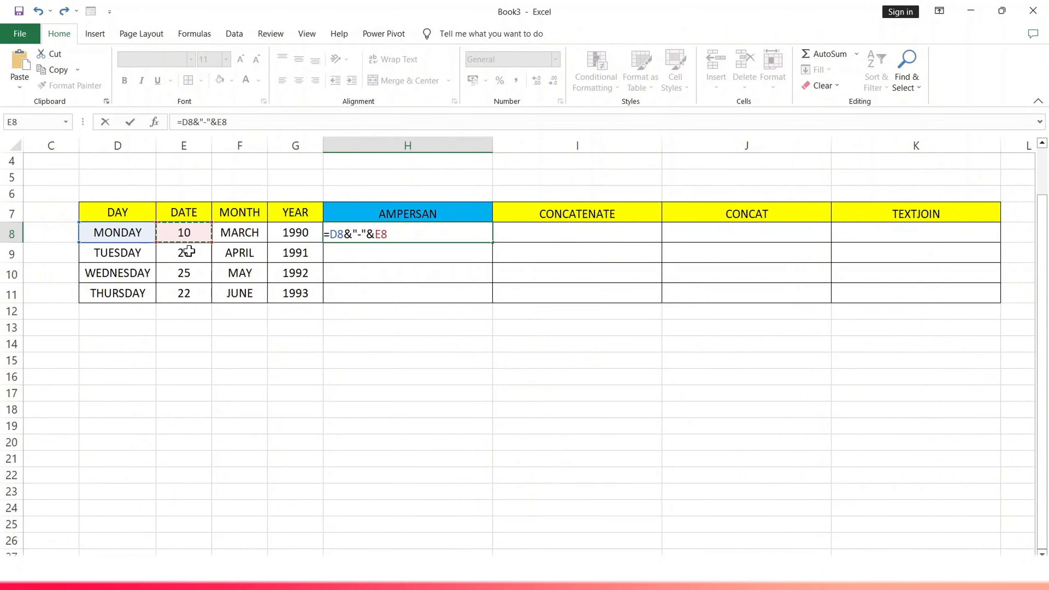
Extend the H8 formula with F8 and G8, each preceded by a "-" separator, and enter it as =D8&"-"&E8&"-"&F8&"-"&G8
type("&\"-\"&")
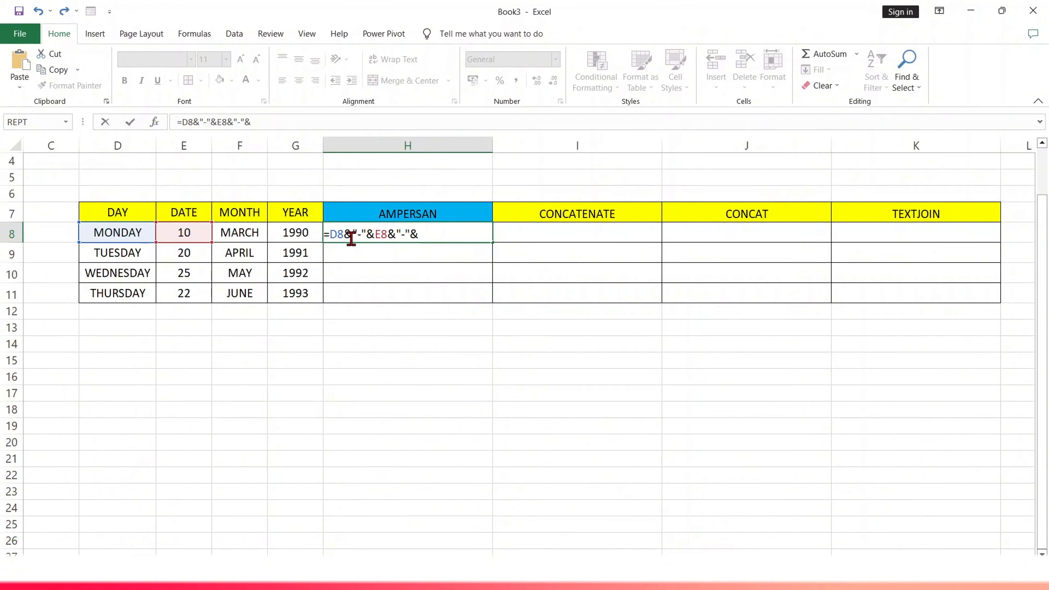
left_click(247, 233)
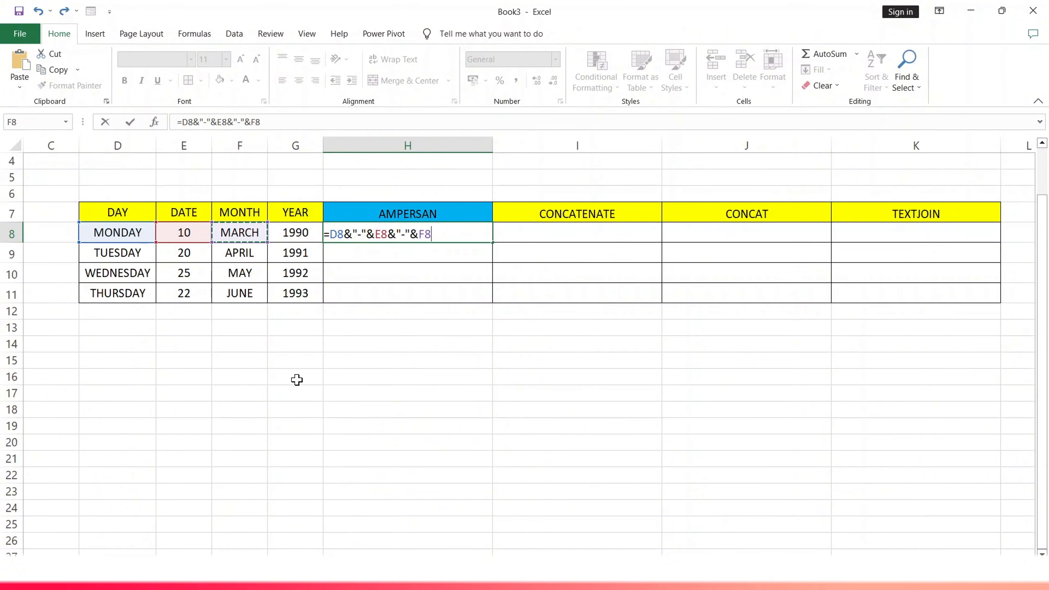
type("\"-\"")
left_click(453, 237)
type("&")
left_click(303, 238)
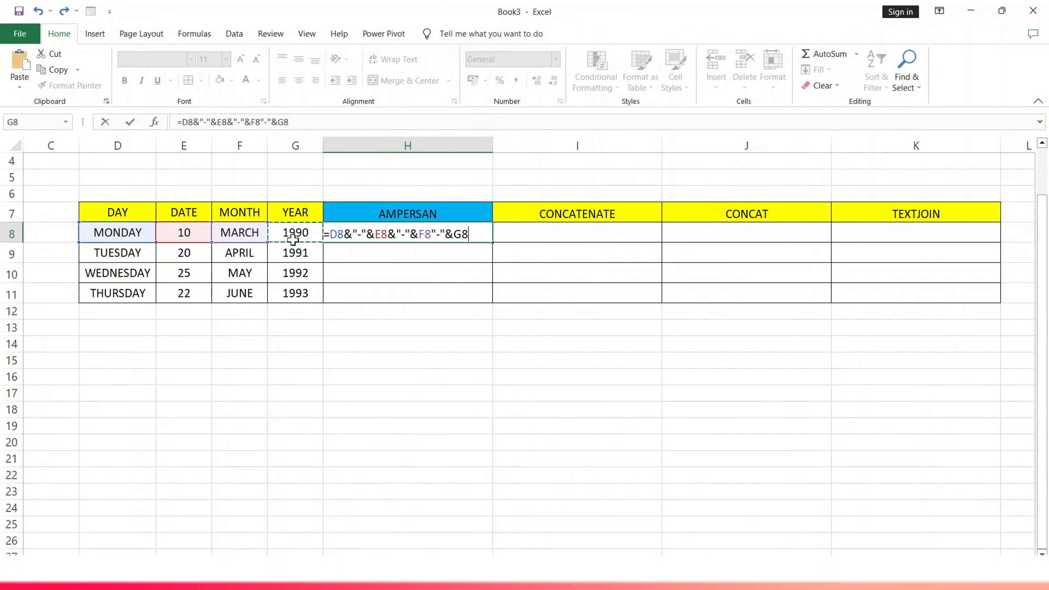
key("Return")
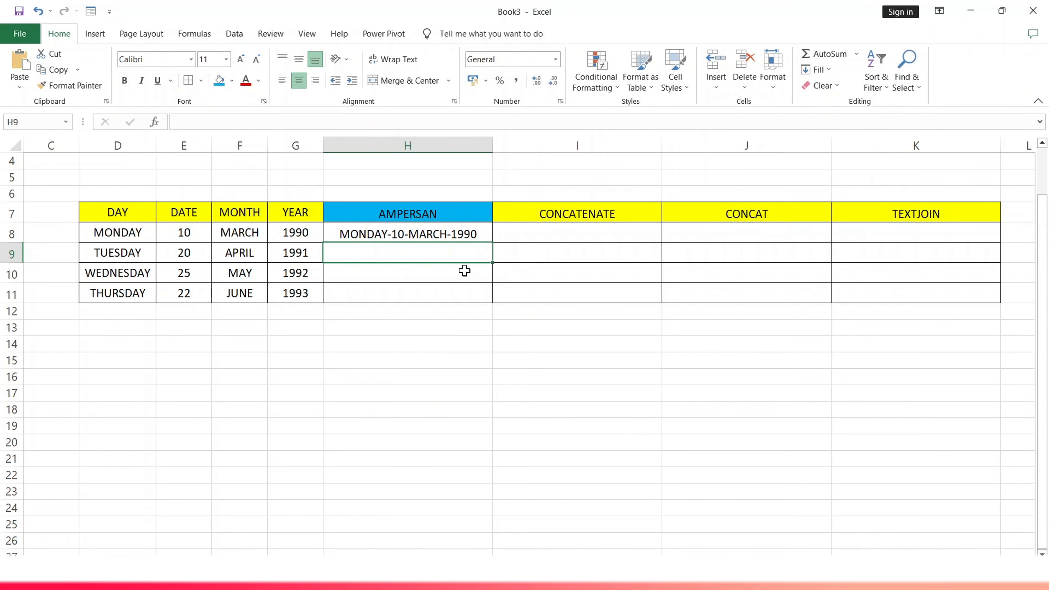
Copy the ampersand formula from H8 down to H11
left_click(434, 234)
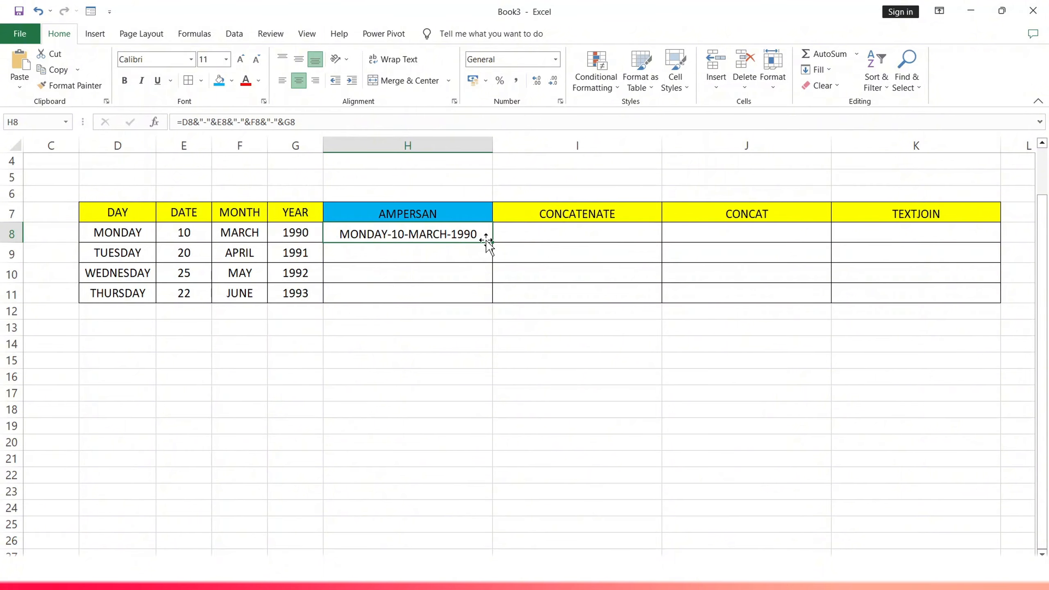
left_click_drag(492, 242, 487, 304)
left_click(408, 285)
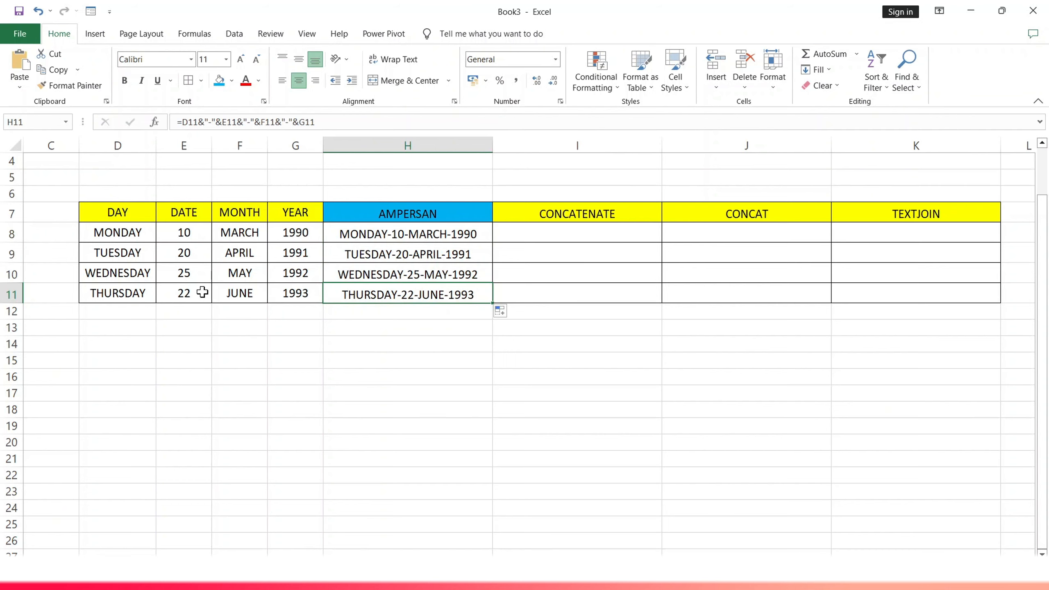
Begin a CONCATENATE formula in I8 with D8, the separator "/" and E8 as its arguments
left_click(531, 215)
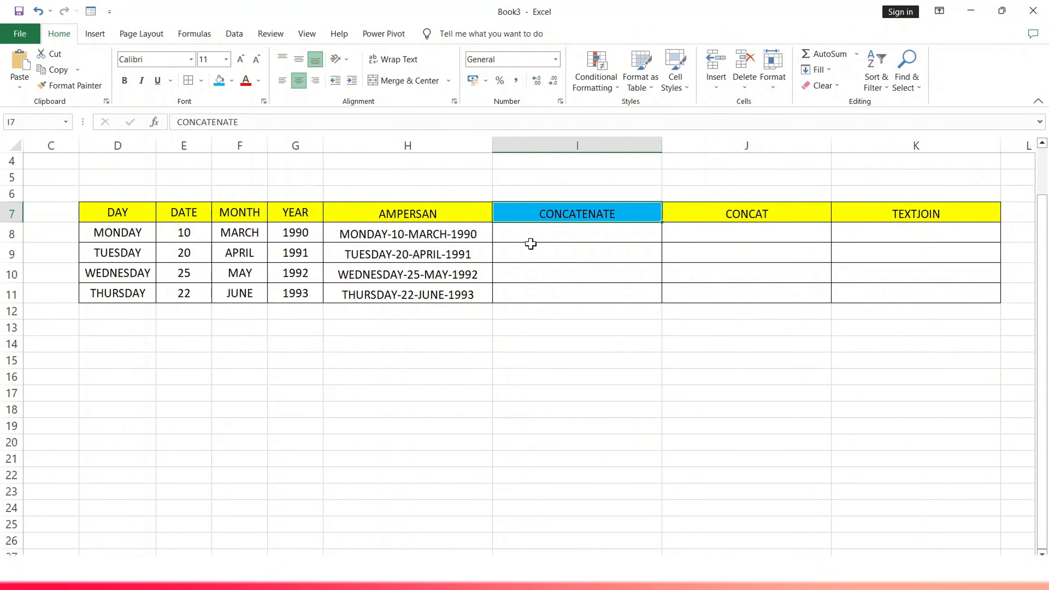
double_click(553, 234)
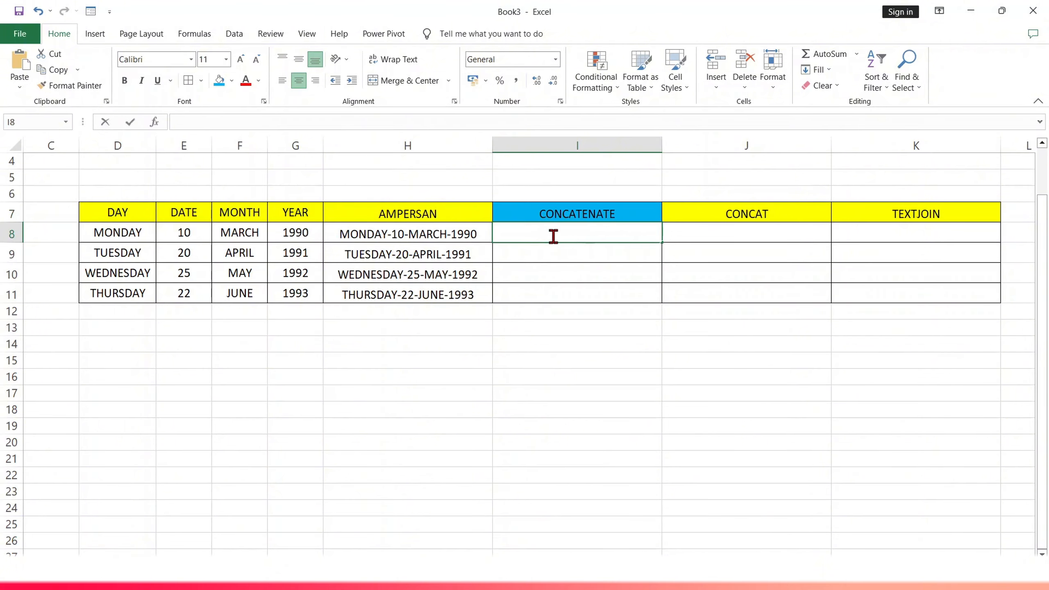
type("=")
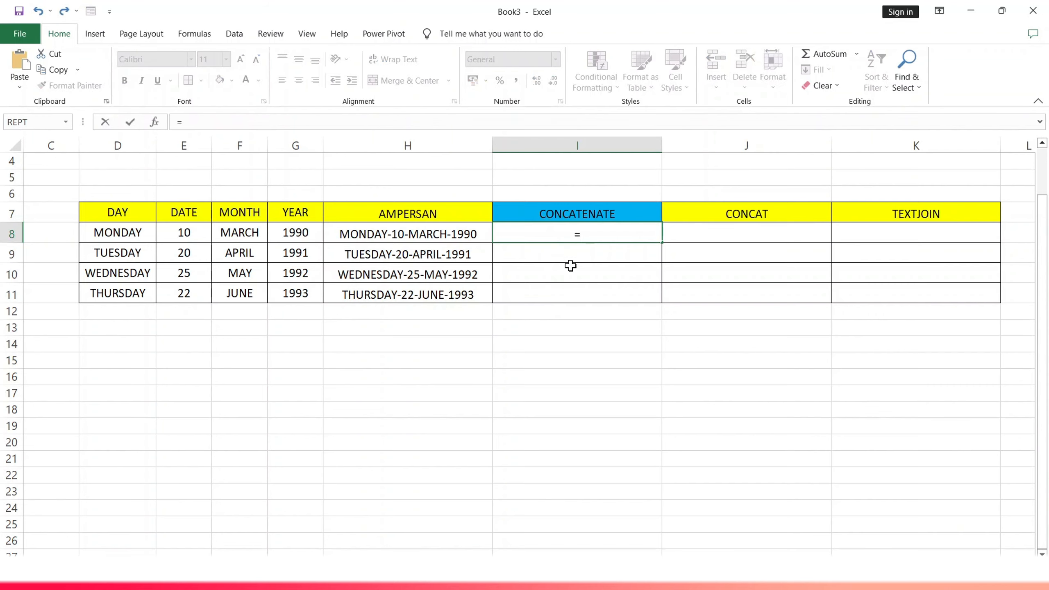
type("CON")
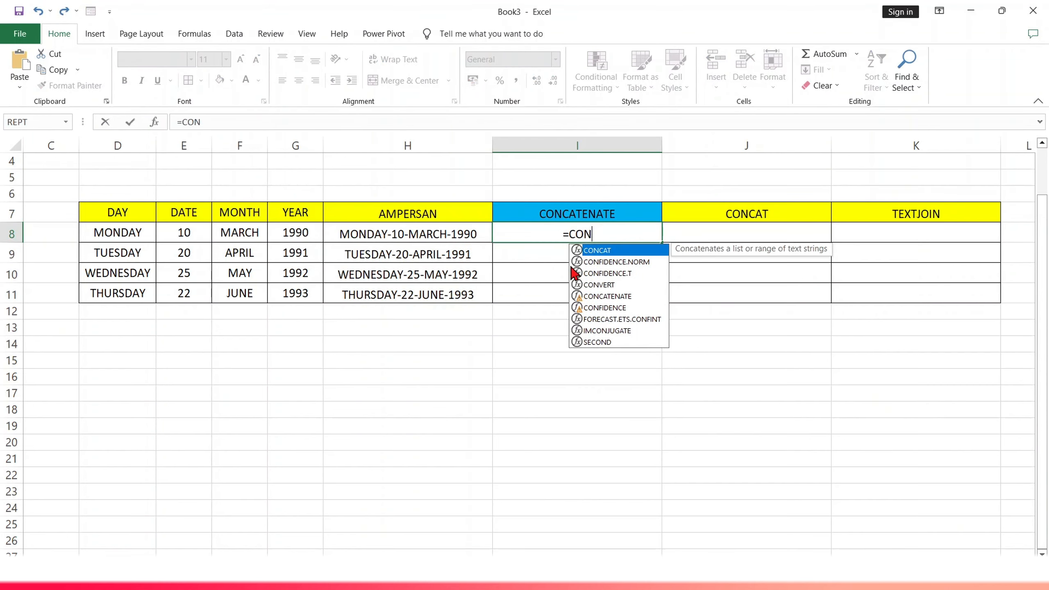
type("CATENATE")
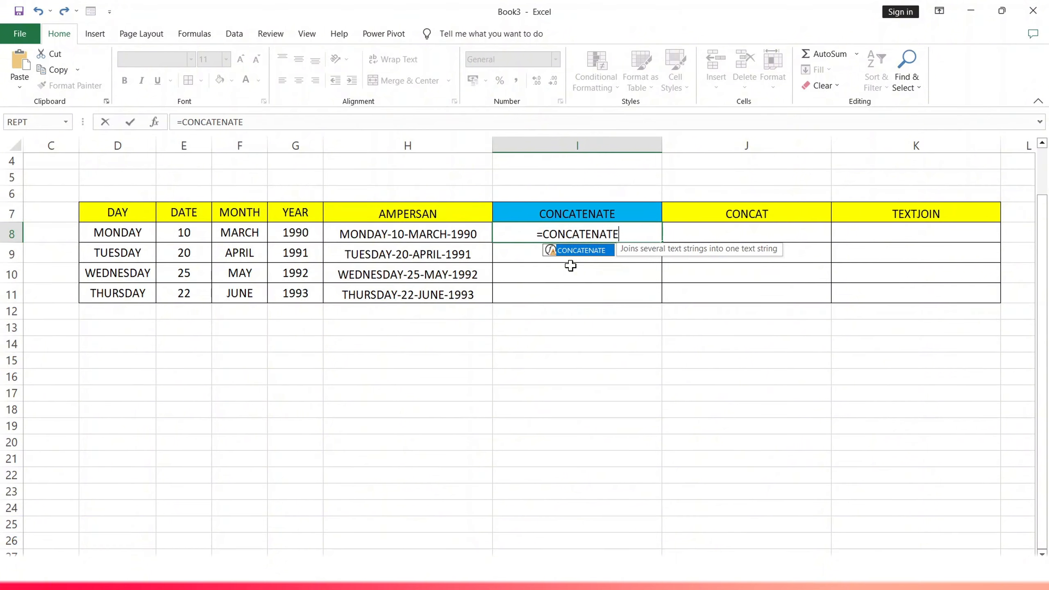
type("(")
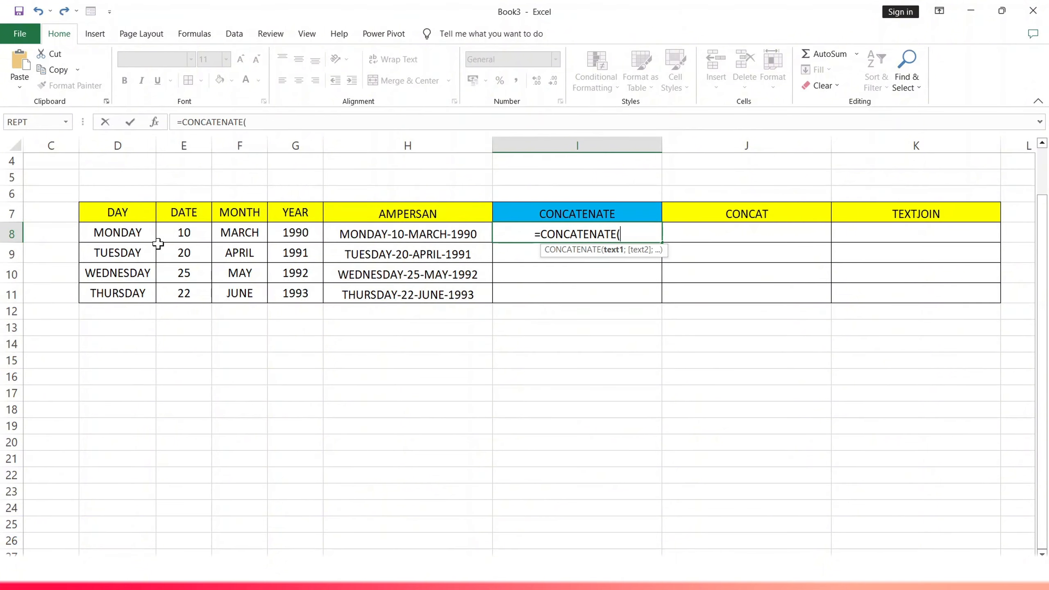
left_click(138, 235)
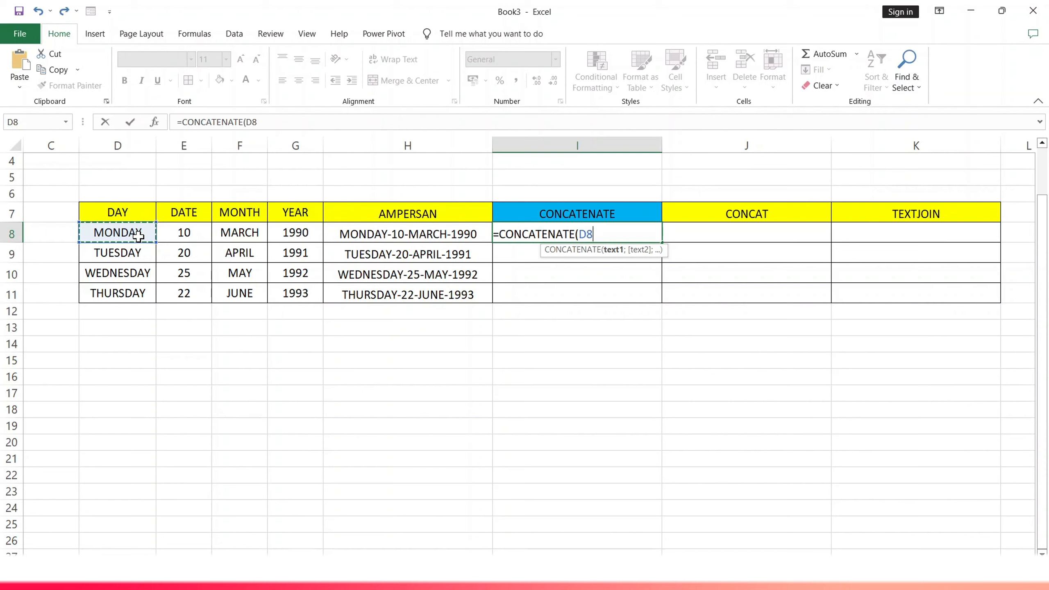
type(";\"")
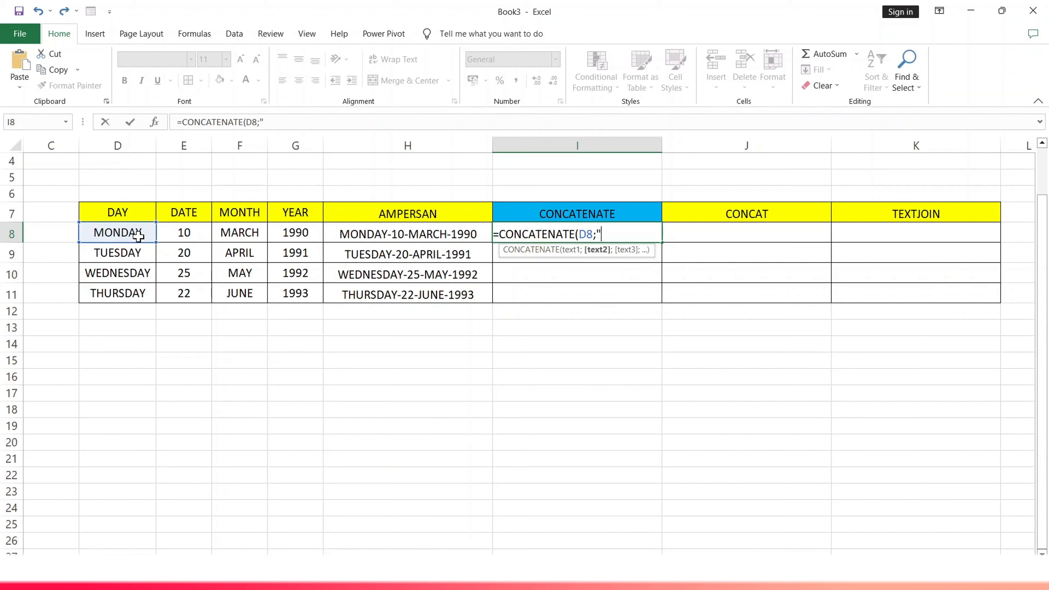
type("/\";")
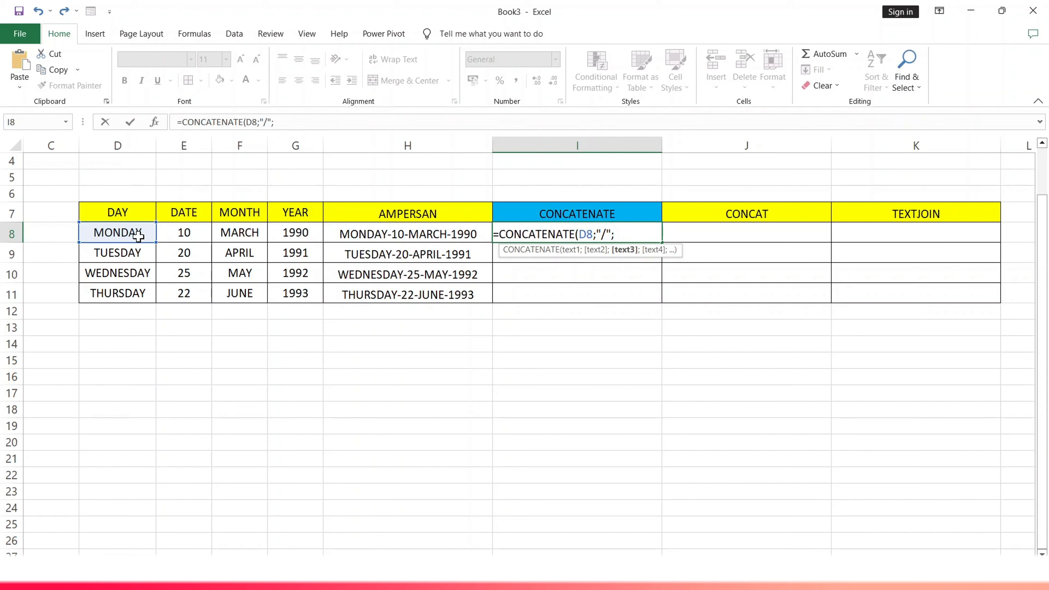
left_click(202, 230)
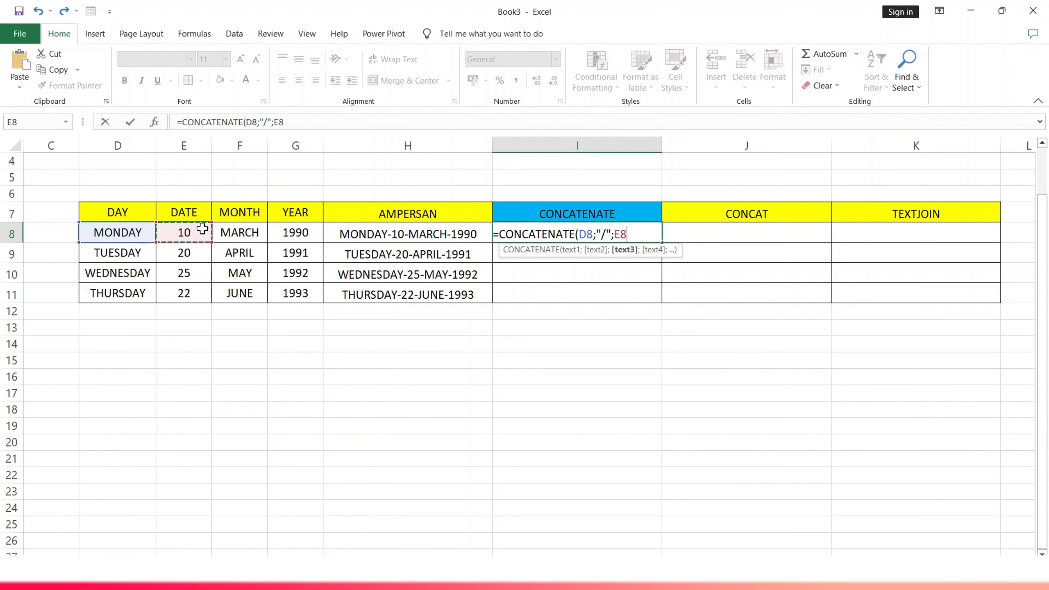
Add a "-" separator, F8 and another "-" separator to the CONCATENATE formula in I8
type("\"-\";")
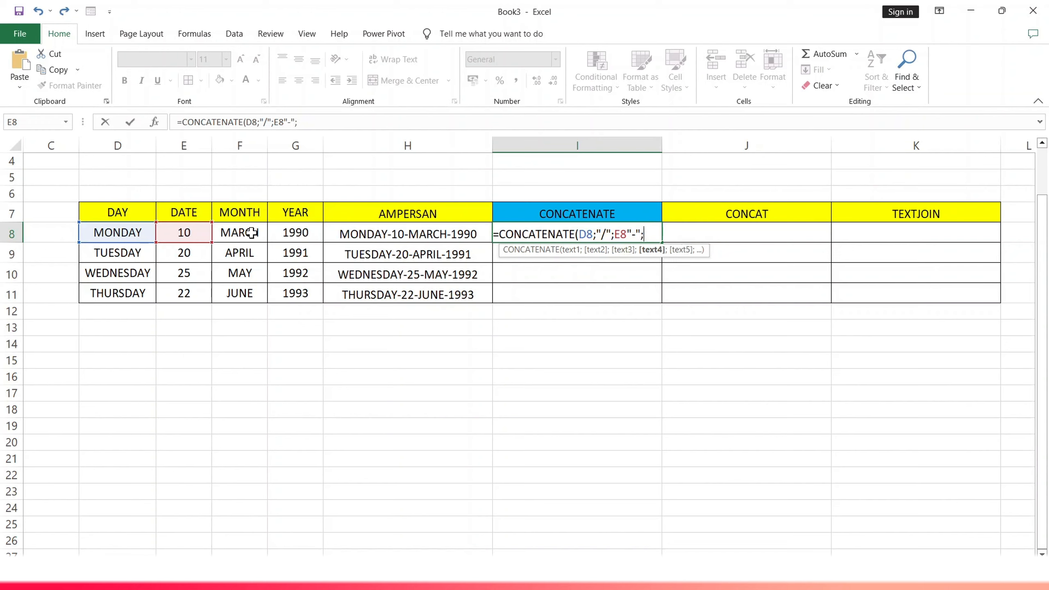
left_click(251, 233)
type("\"-")
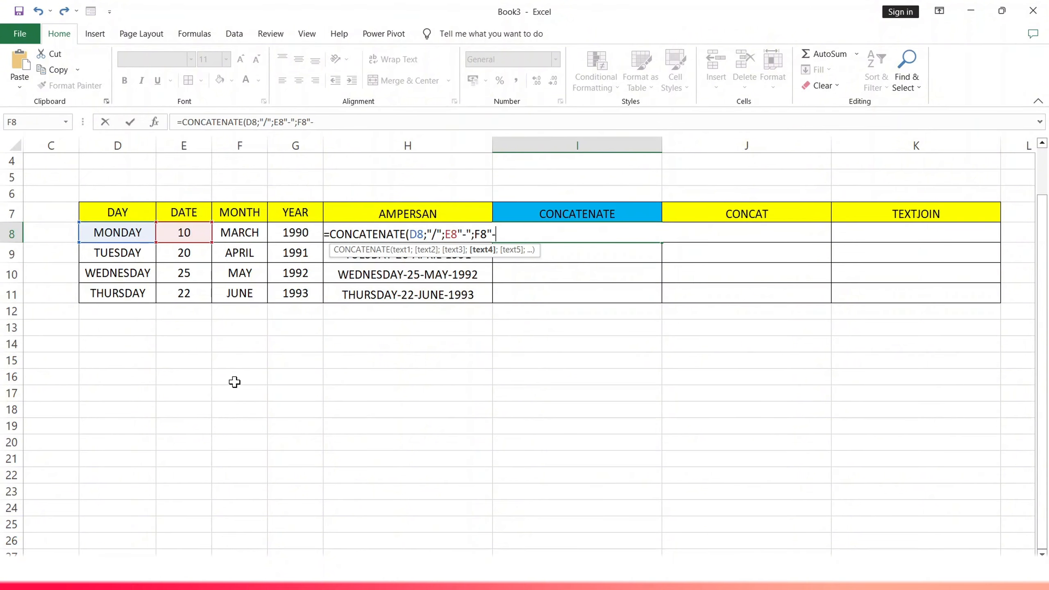
type("\";")
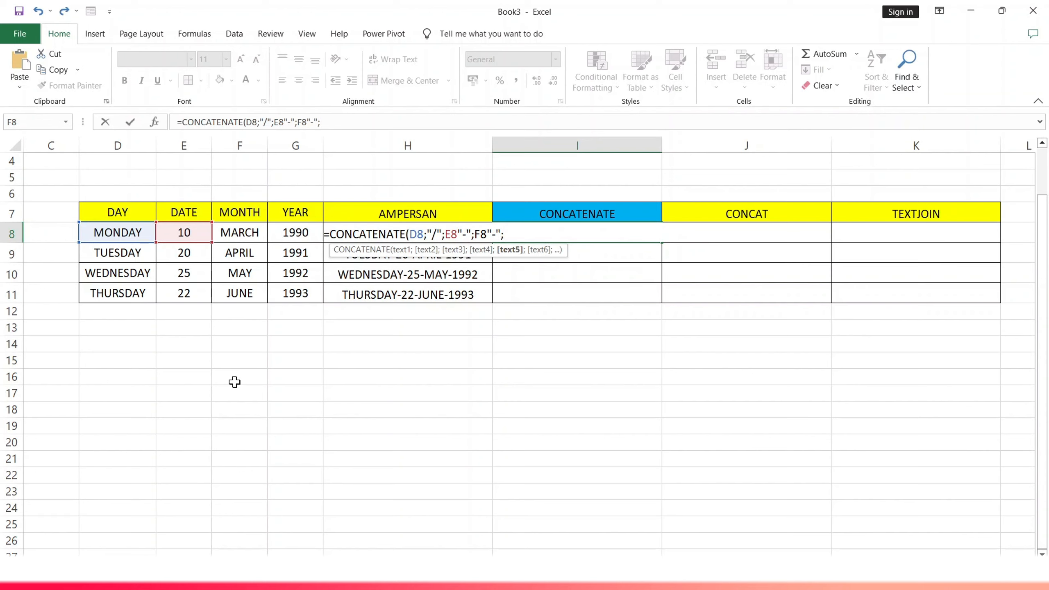
Complete the CONCATENATE formula in I8 with G8 and copy it down to I11
left_click(298, 229)
type(")")
key("Return")
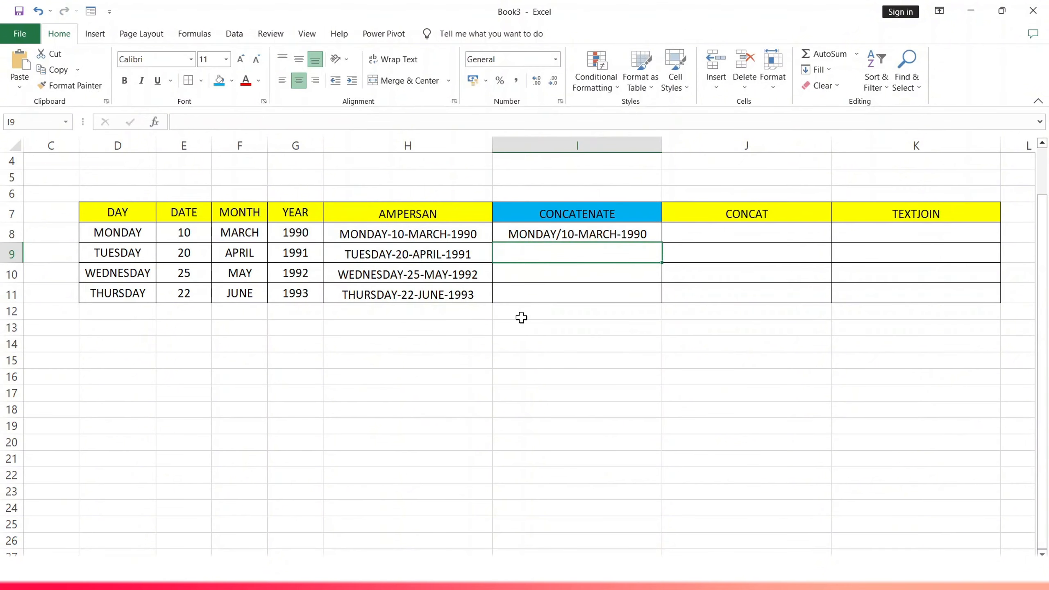
left_click(573, 236)
left_click_drag(662, 243, 662, 302)
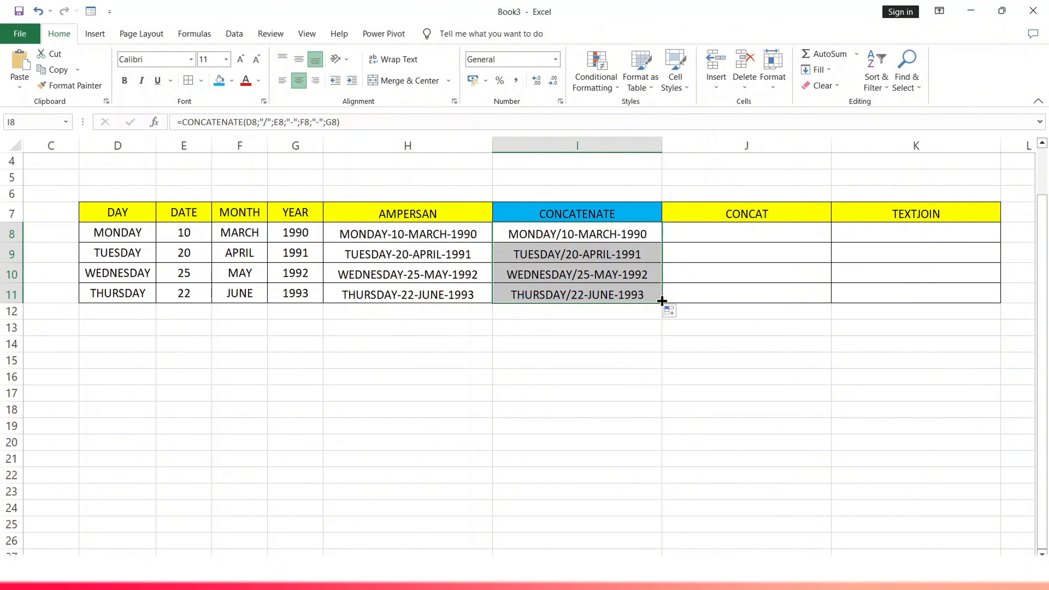
Enter the formula =CONCAT(D8:G8) in J8
left_click(704, 232)
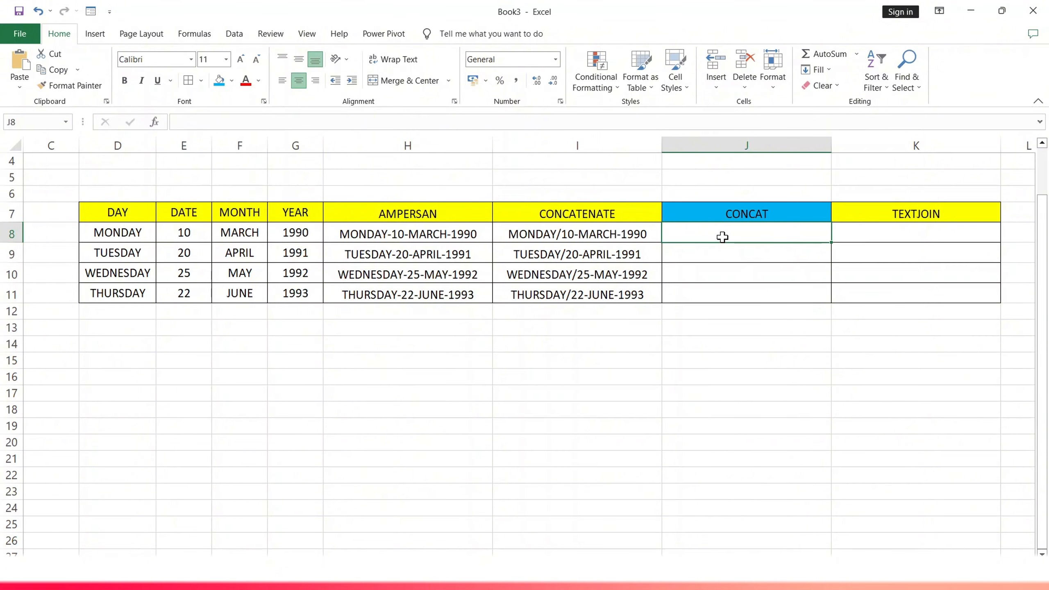
type("=")
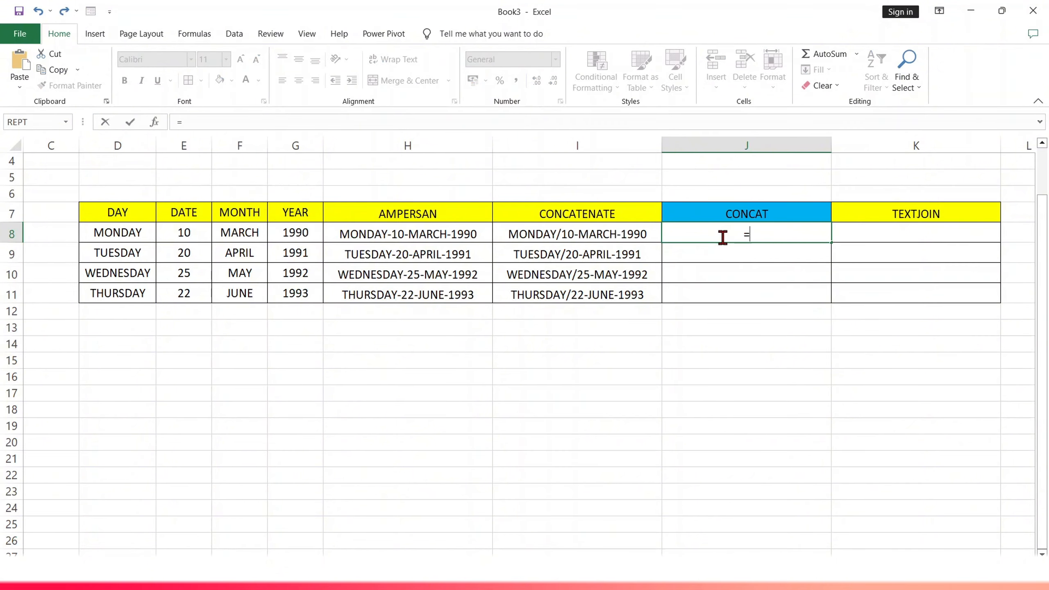
type("CONCAT")
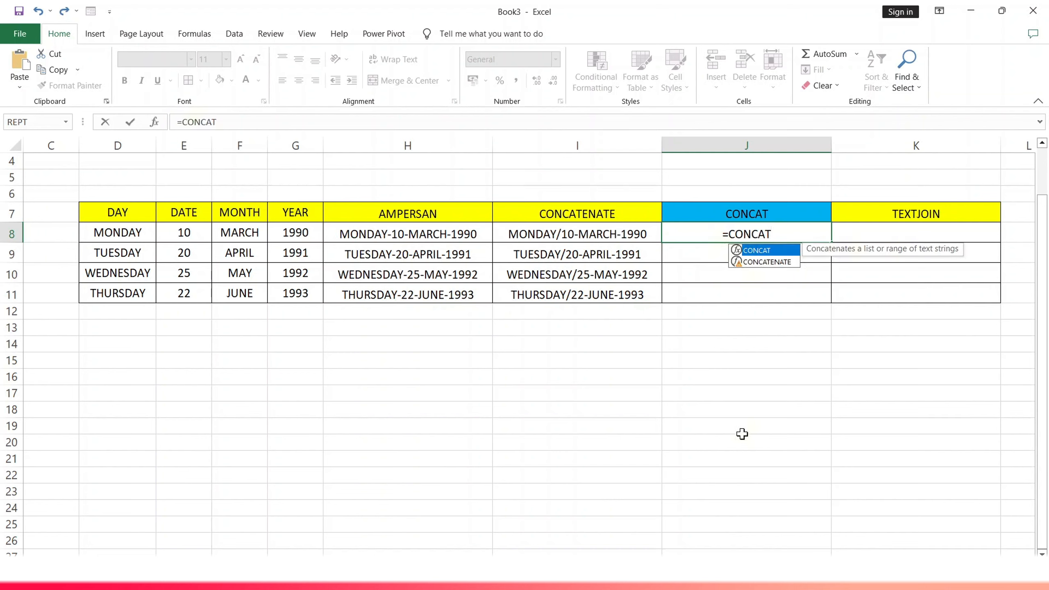
type("(")
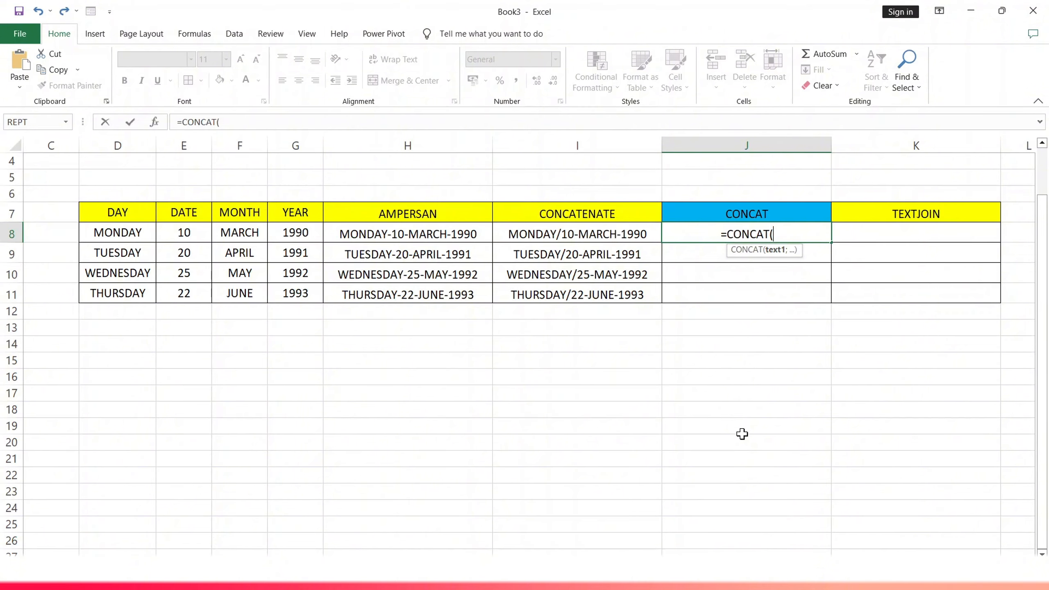
left_click_drag(105, 232, 278, 230)
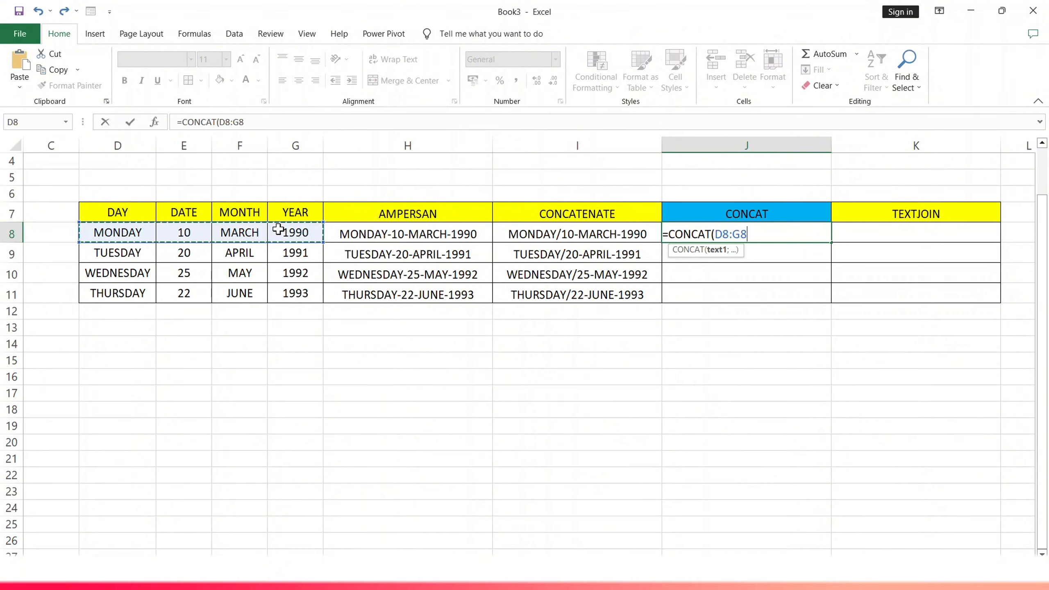
type(")")
key("Return")
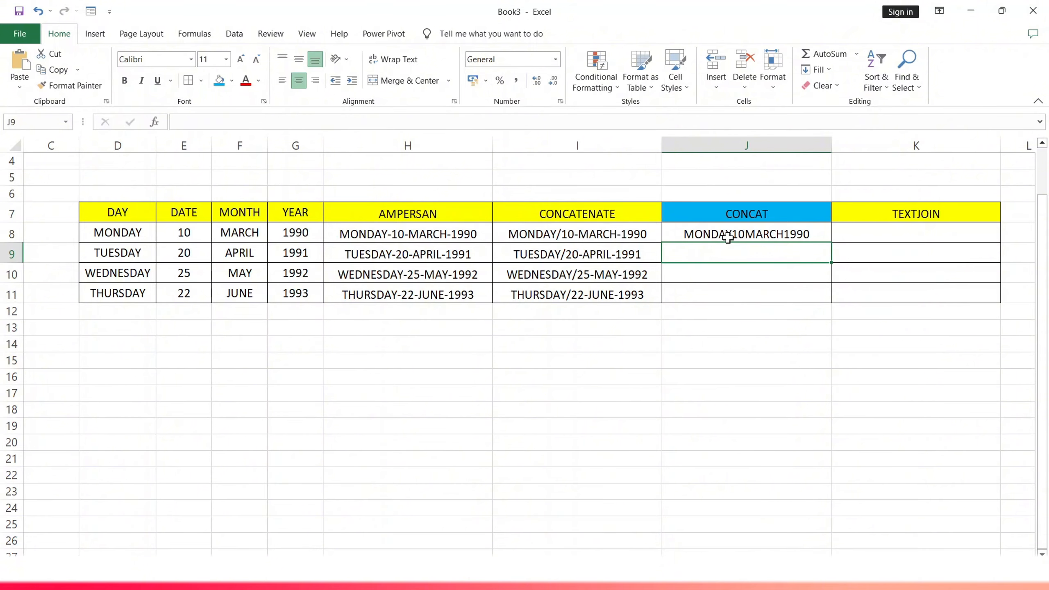
left_click(728, 213)
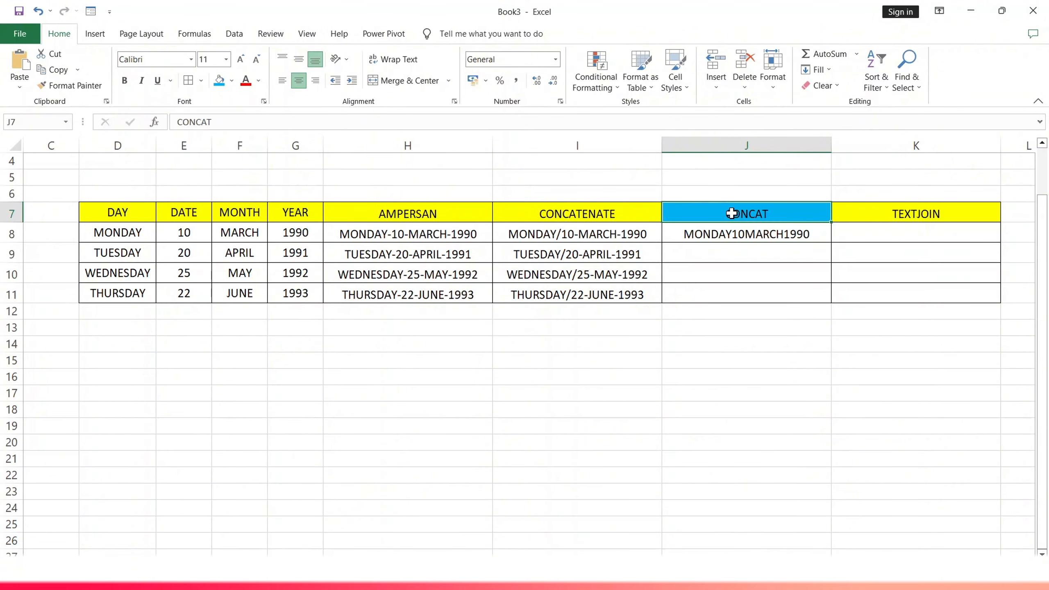
Copy the CONCAT formula from J8 down through J11
left_click(718, 236)
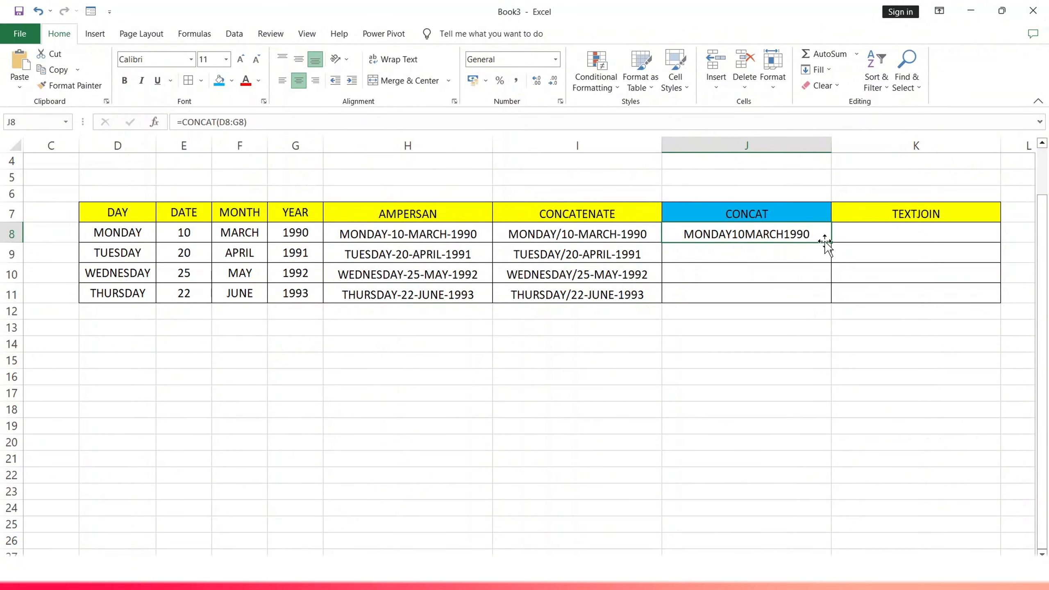
left_click_drag(831, 244, 833, 298)
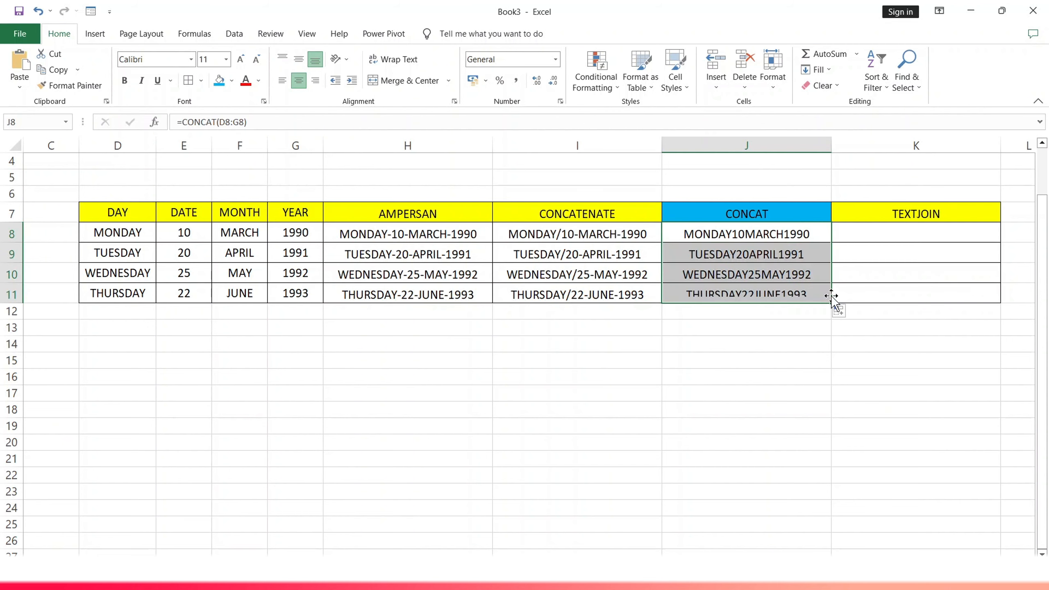
left_click(769, 266)
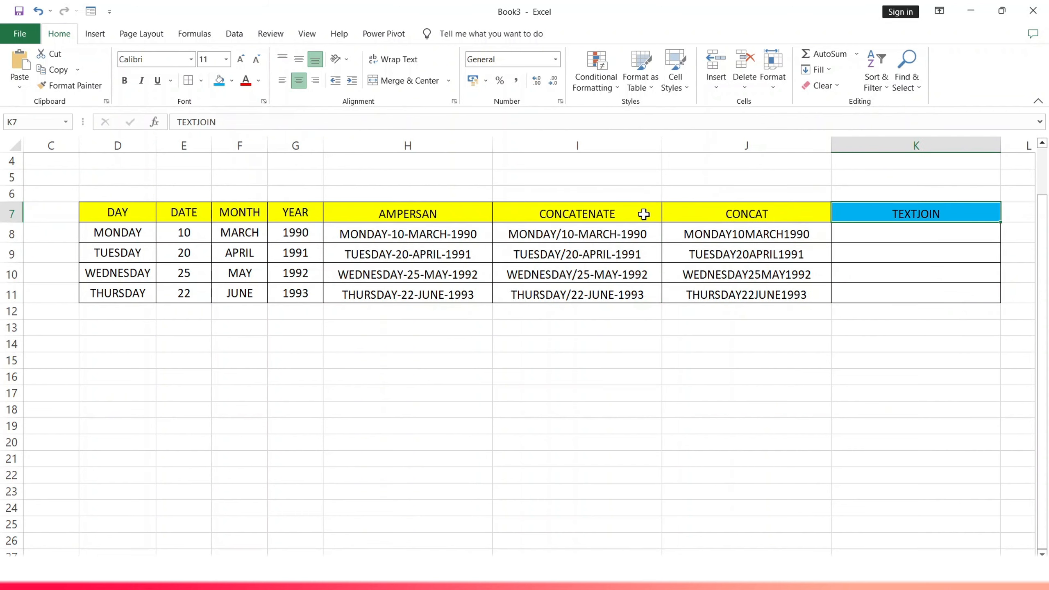
Begin a TEXTJOIN formula in K8 with a single space " " as the delimiter argument
double_click(872, 234)
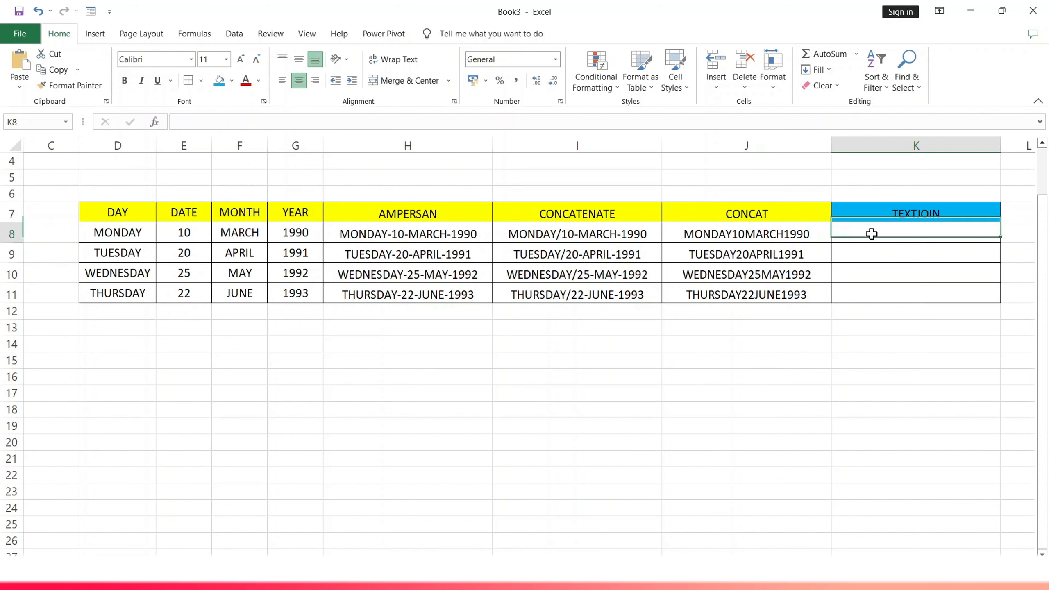
type("=")
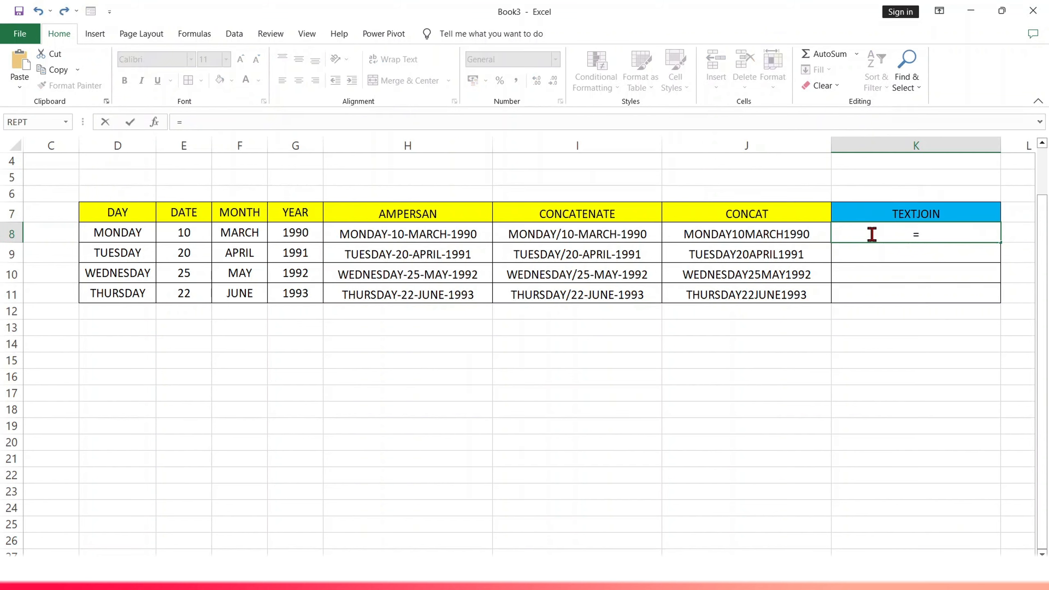
type("TEXTJOIN")
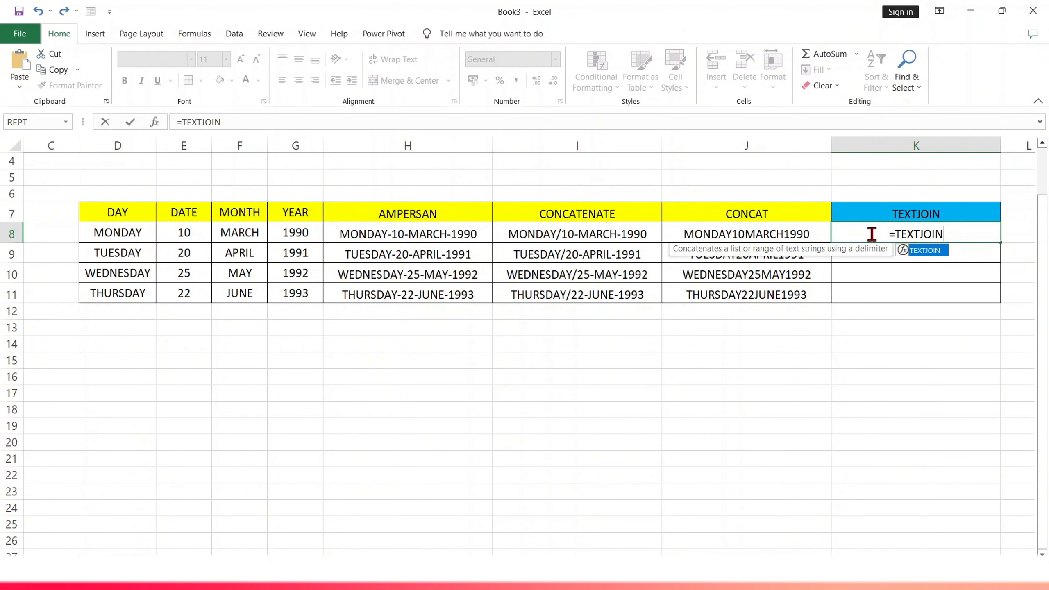
type("(")
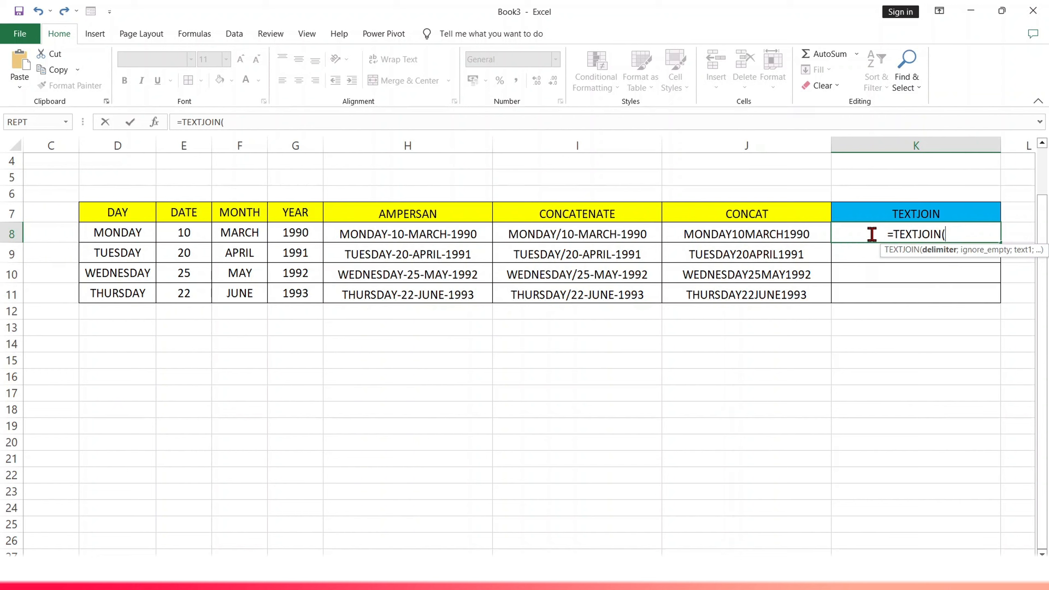
type("\" \";")
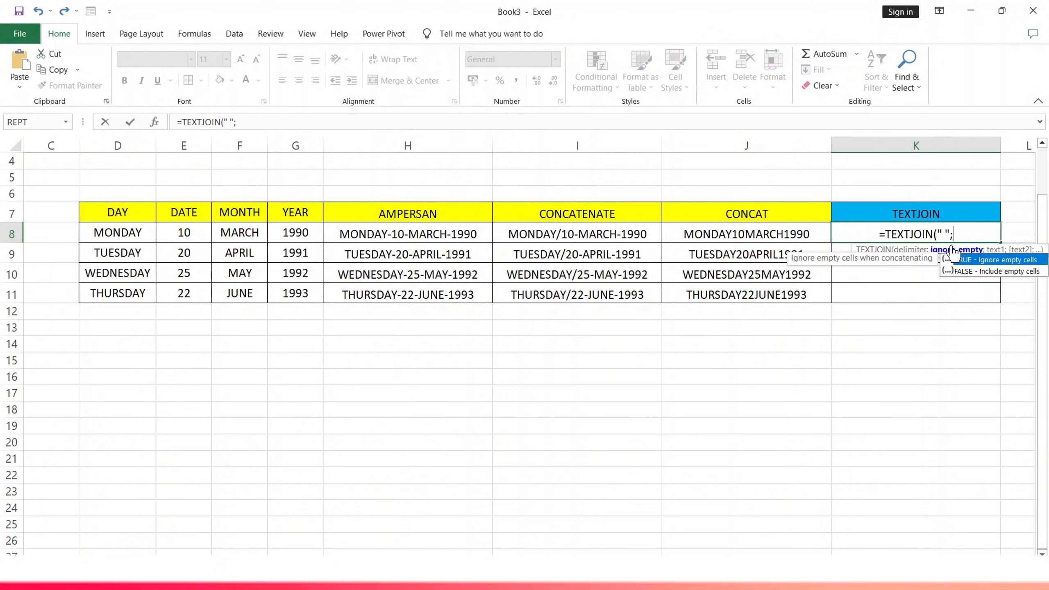
type("1:")
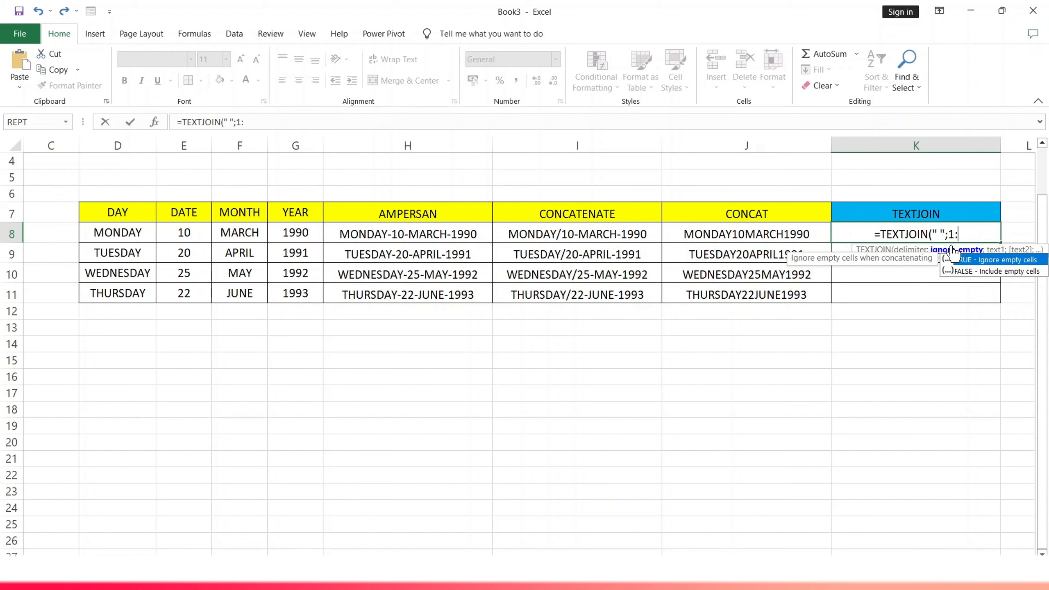
Complete the TEXTJOIN formula in K8 with 1 as the ignore_empty argument and D8:G8 as the text range
key("BackSpace")
type(";")
left_click_drag(118, 234, 276, 236)
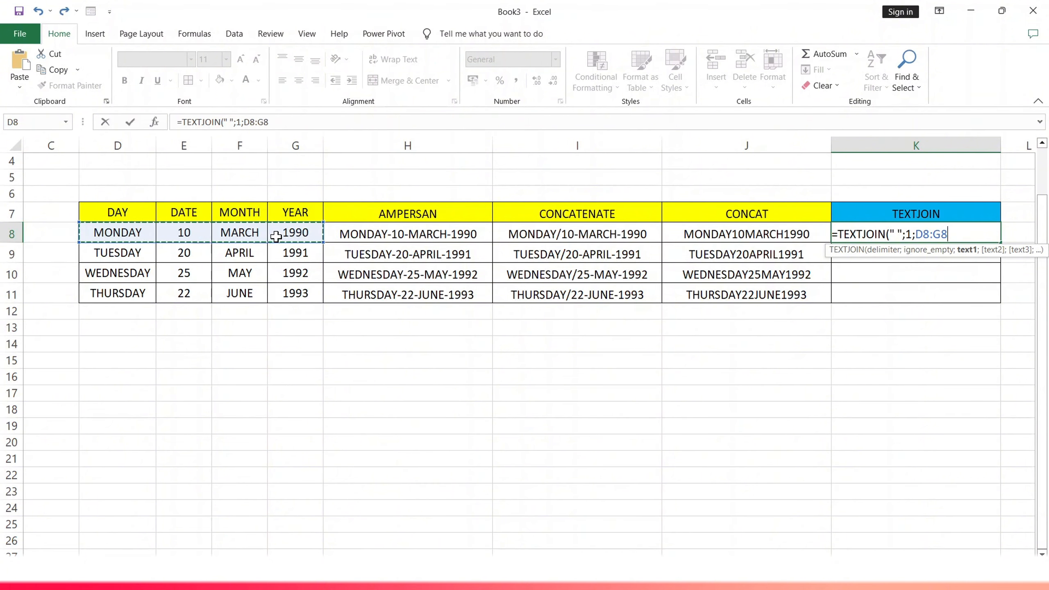
type(")")
key("Return")
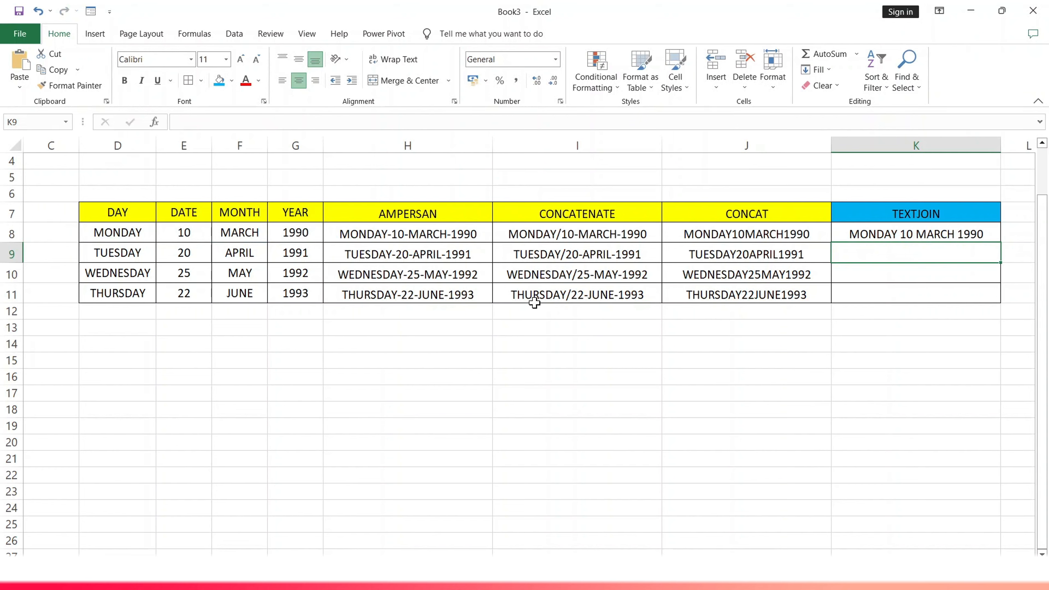
Copy the TEXTJOIN formula from K8 down through K11
left_click(923, 230)
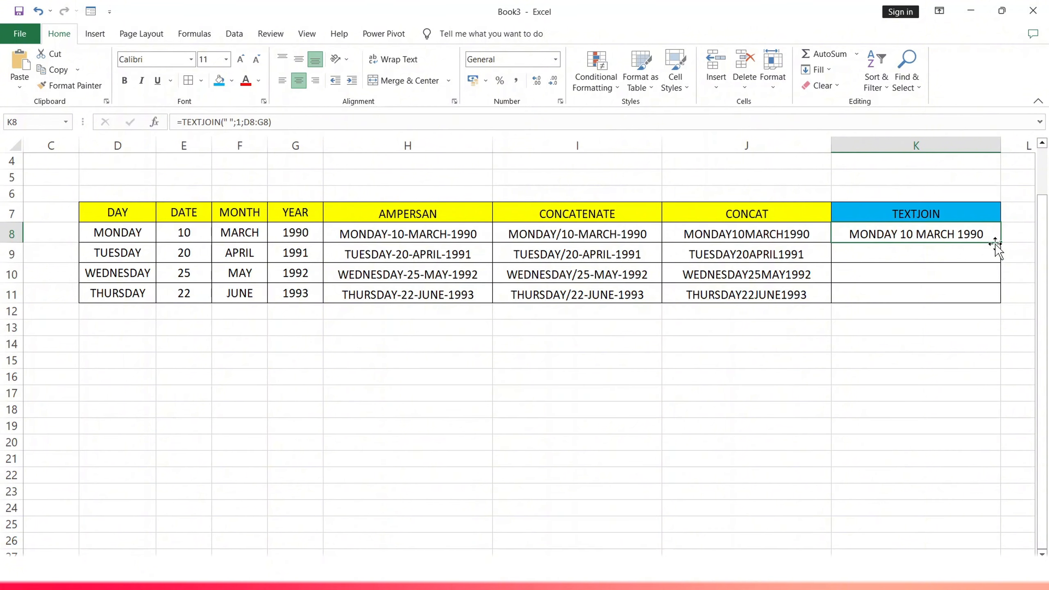
left_click_drag(998, 243, 1000, 306)
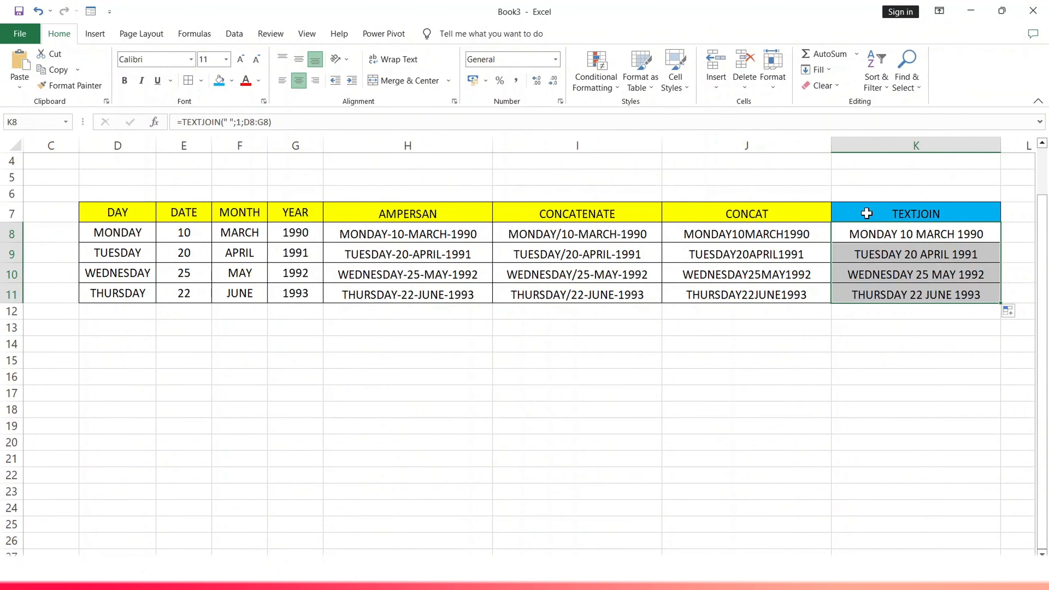
left_click(812, 348)
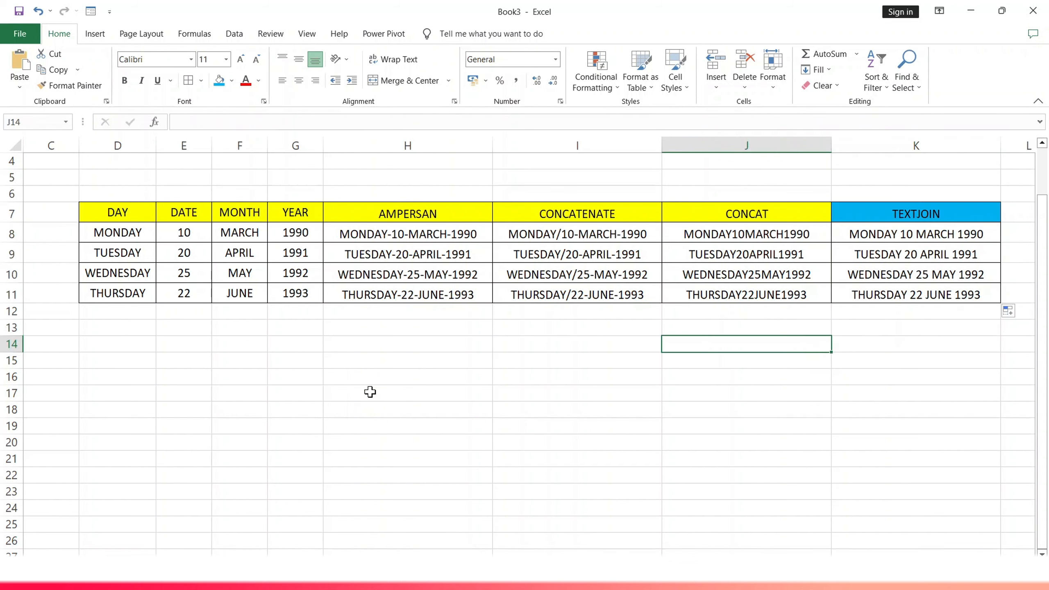